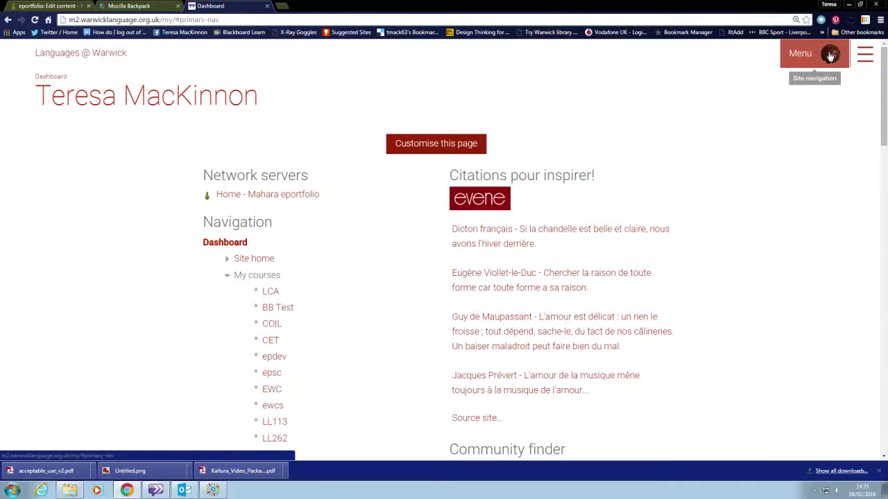
- Open your profile from the Menu and scroll to earned badges like COIL presentation and Mentor 2
{"action": "left_click", "coordinate": [830, 55]}
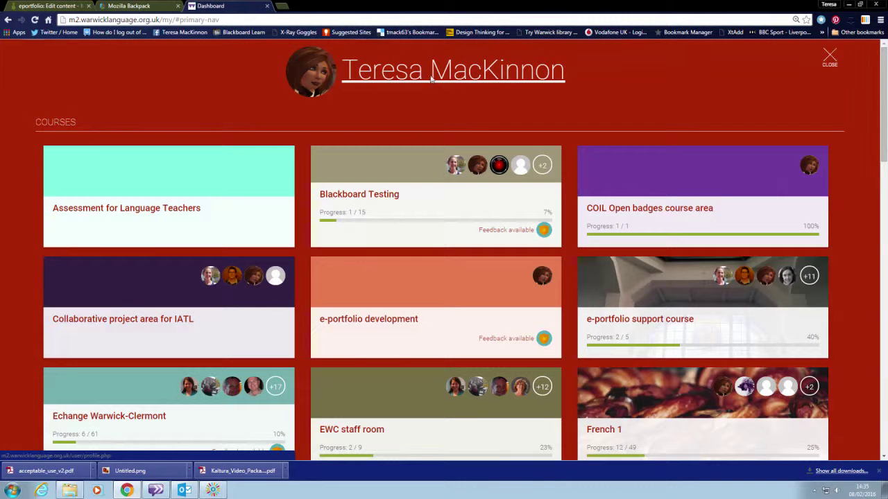
{"action": "left_click", "coordinate": [431, 80]}
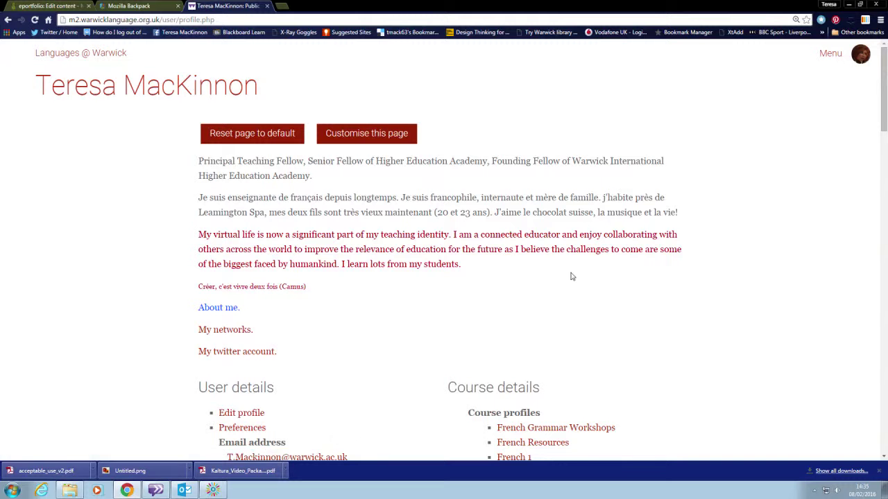
{"action": "scroll", "coordinate": [571, 276], "scroll_direction": "down", "scroll_amount": 1}
{"action": "scroll", "coordinate": [570, 277], "scroll_direction": "down", "scroll_amount": 1}
{"action": "scroll", "coordinate": [590, 263], "scroll_direction": "down", "scroll_amount": 1}
{"action": "scroll", "coordinate": [607, 248], "scroll_direction": "down", "scroll_amount": 1}
{"action": "scroll", "coordinate": [606, 248], "scroll_direction": "down", "scroll_amount": 2}
{"action": "scroll", "coordinate": [606, 247], "scroll_direction": "down", "scroll_amount": 1}
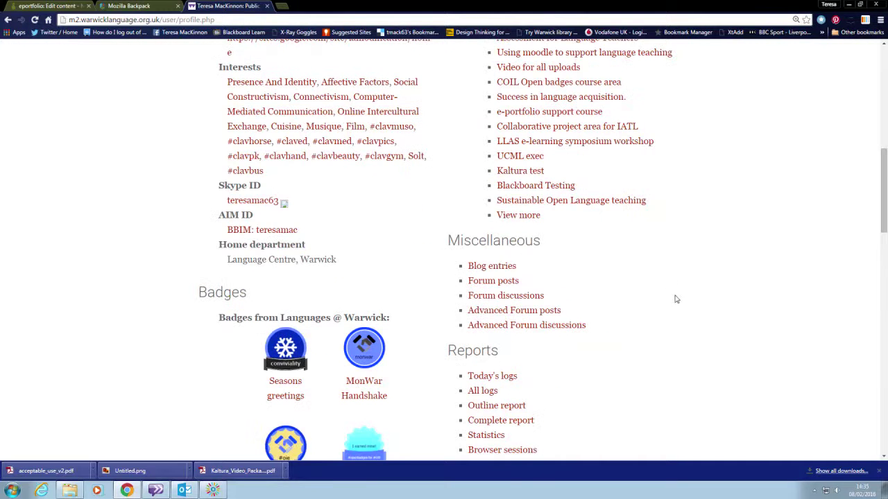
{"action": "scroll", "coordinate": [659, 307], "scroll_direction": "down", "scroll_amount": 2}
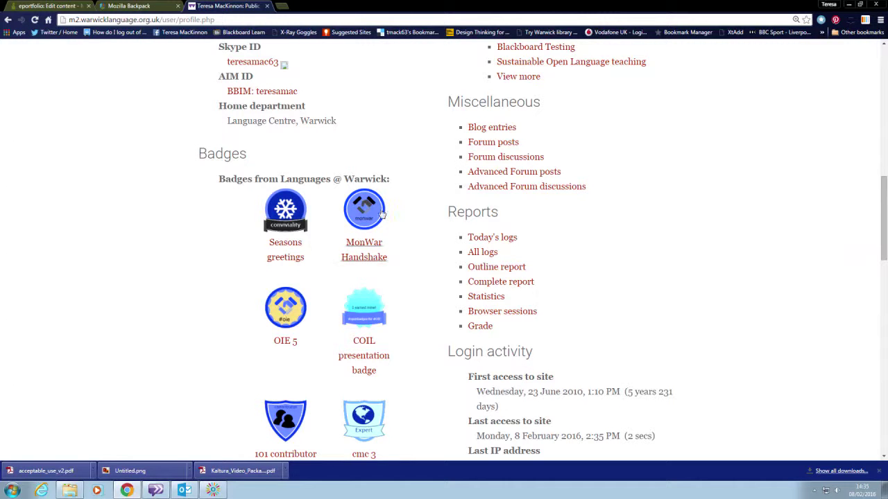
{"action": "scroll", "coordinate": [401, 232], "scroll_direction": "down", "scroll_amount": 1}
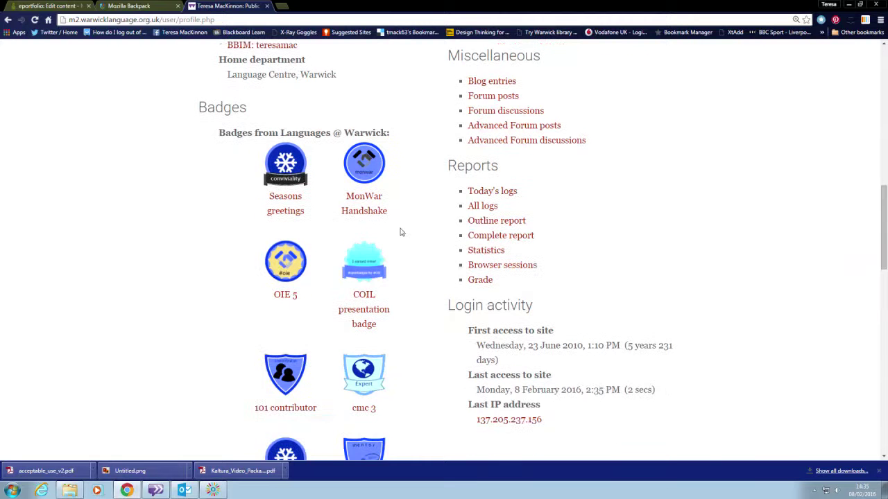
{"action": "scroll", "coordinate": [400, 231], "scroll_direction": "down", "scroll_amount": 1}
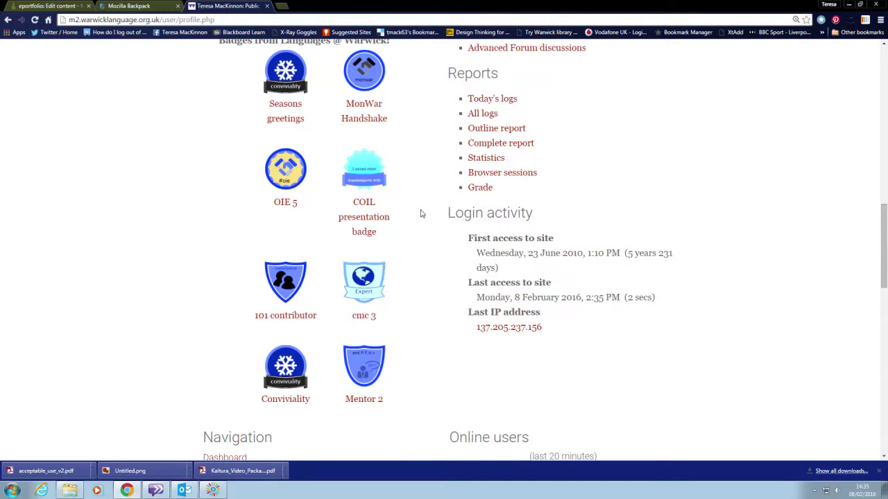
{"action": "scroll", "coordinate": [421, 214], "scroll_direction": "up", "scroll_amount": 1}
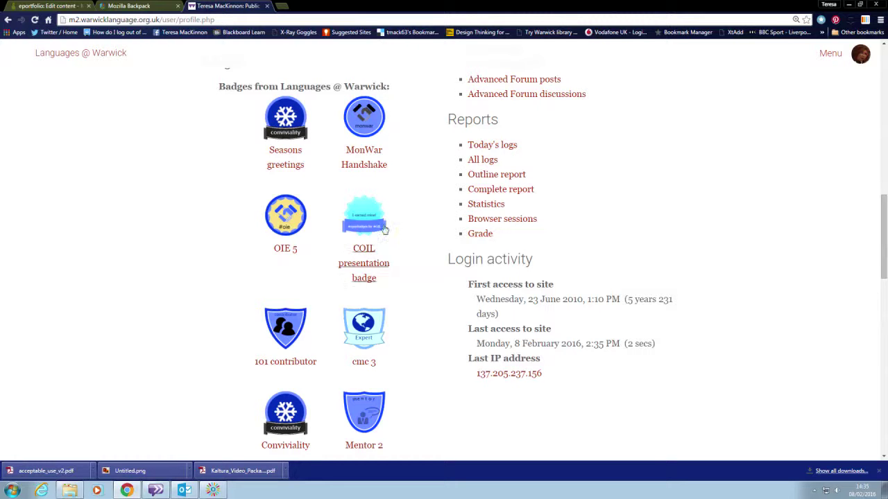
- Open the OIE 5 badge's detail page from the profile badge list
{"action": "left_click", "coordinate": [284, 222]}
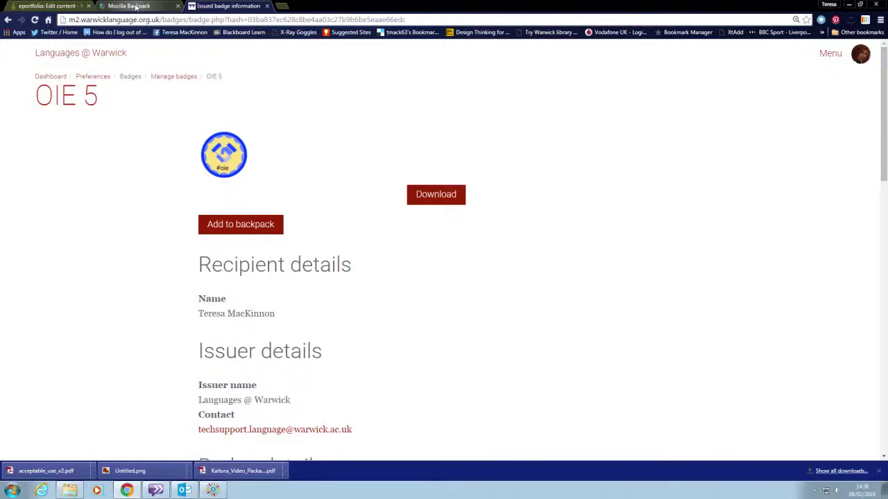
- Switch to the Mozilla Backpack tab showing the Everything badge grid
{"action": "left_click", "coordinate": [133, 7]}
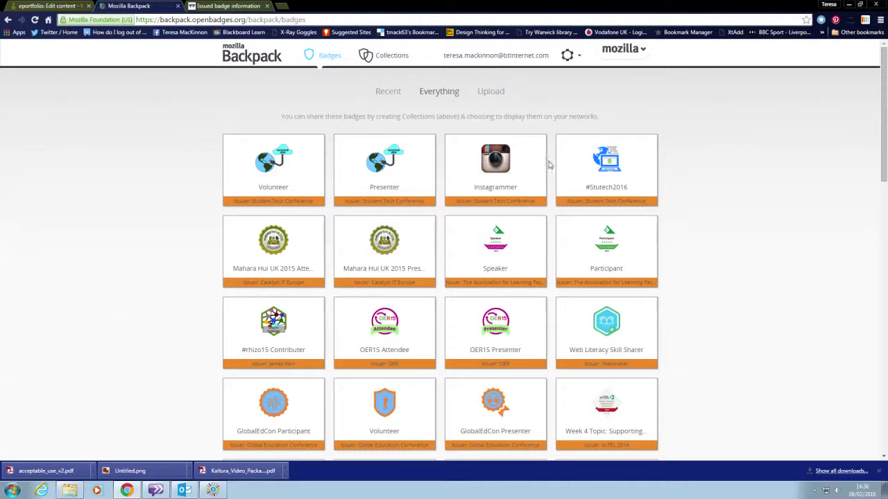
- Send OIE 5 to the backpack from its detail page, confirming Hoorah! and accepting with Yes
{"action": "left_click", "coordinate": [216, 7]}
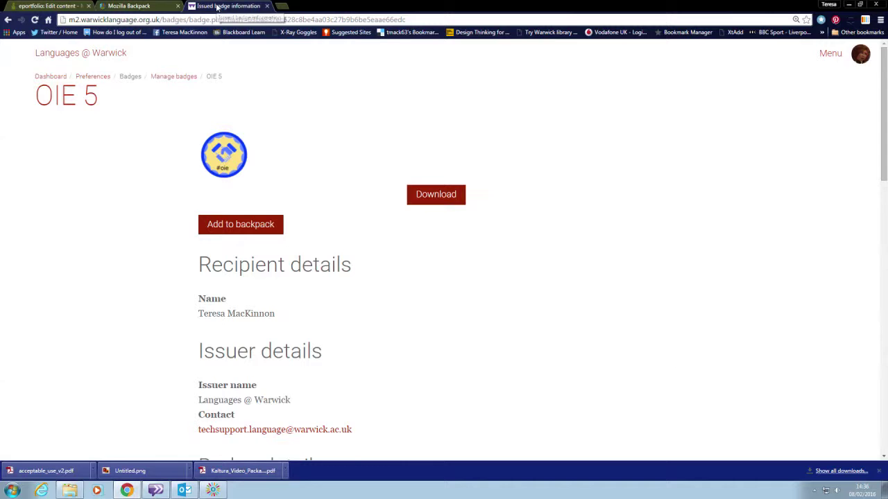
{"action": "left_click", "coordinate": [246, 231]}
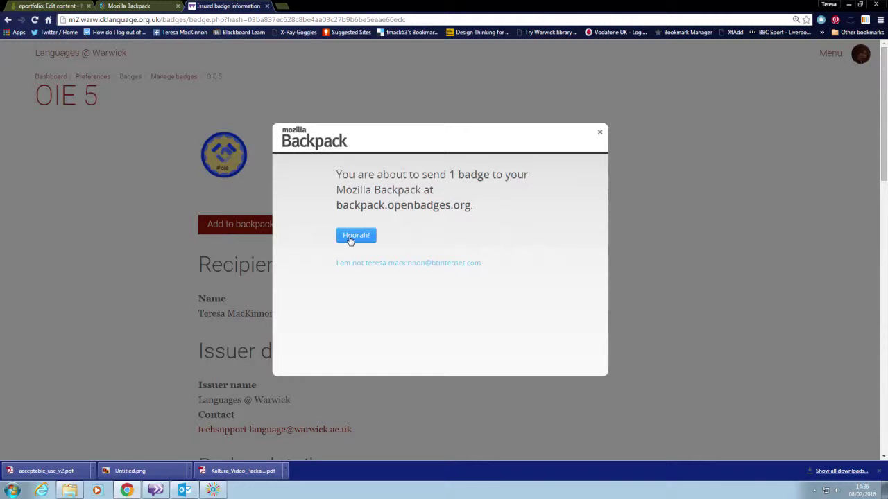
{"action": "left_click", "coordinate": [355, 237]}
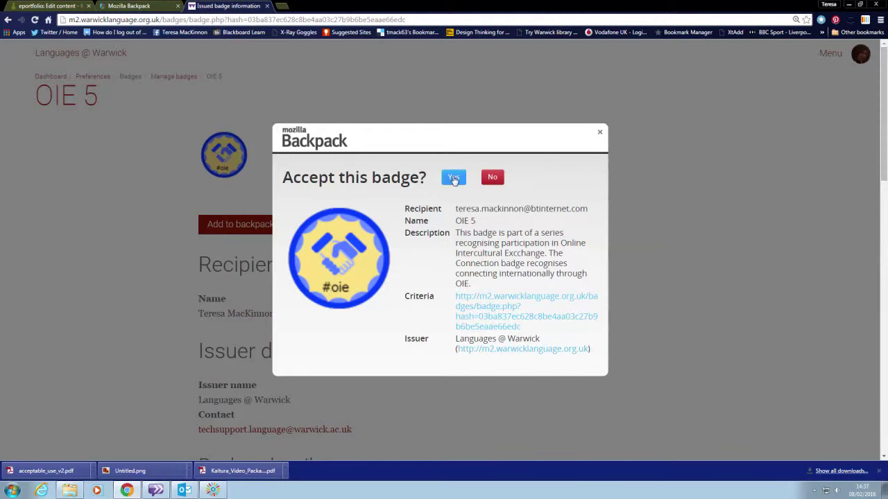
{"action": "left_click", "coordinate": [454, 179]}
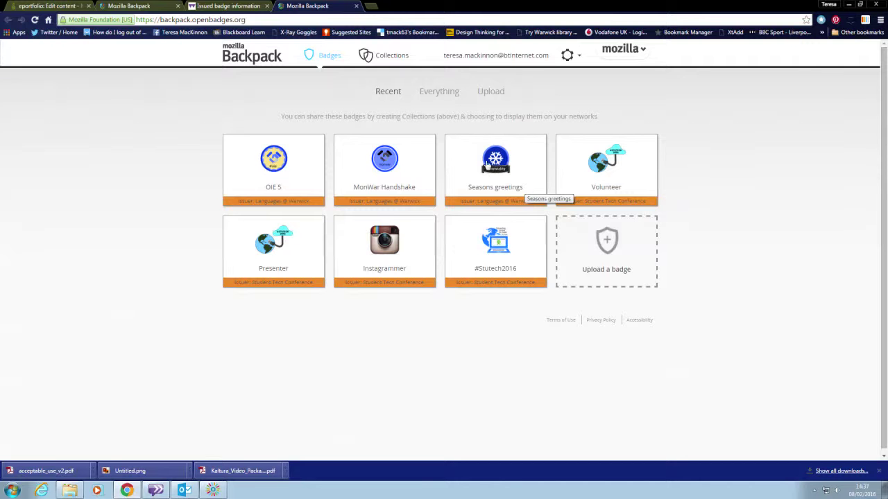
- Show Everything in the backpack and check that OIE 5 is now listed
{"action": "left_click", "coordinate": [434, 93]}
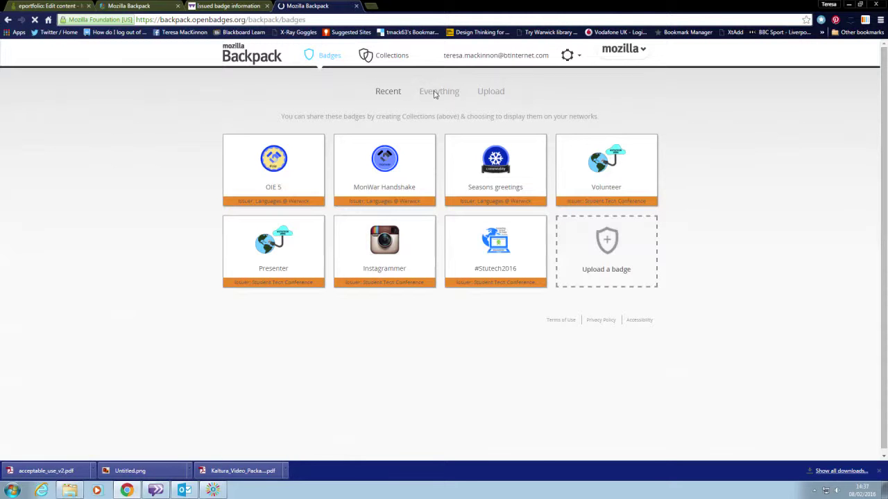
{"action": "scroll", "coordinate": [749, 290], "scroll_direction": "down", "scroll_amount": 3}
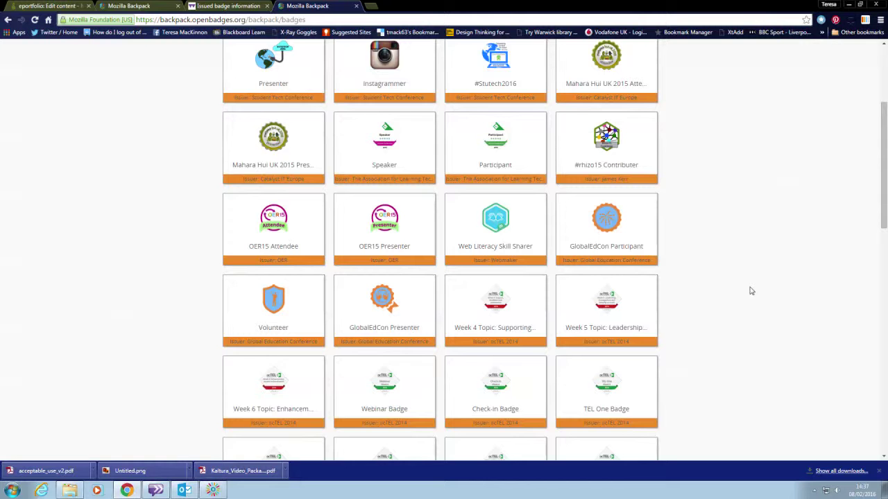
{"action": "scroll", "coordinate": [733, 293], "scroll_direction": "up", "scroll_amount": 3}
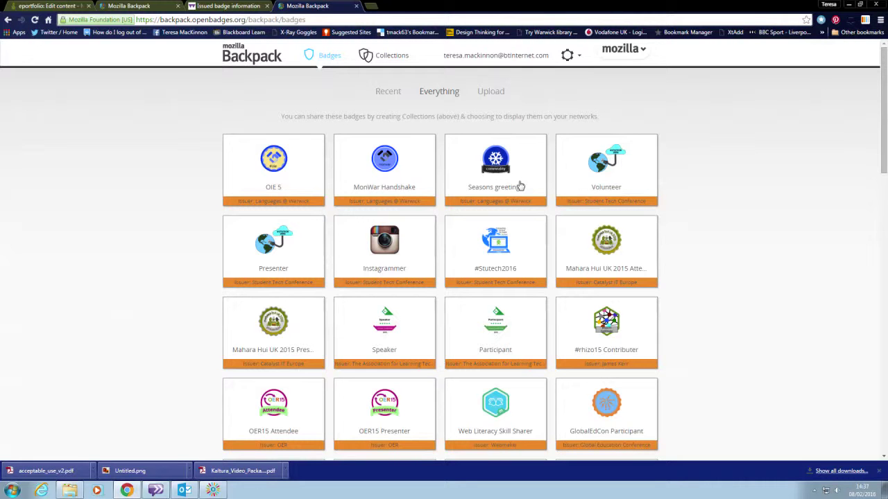
- On the Collections page, drag OIE 5, MonWar Handshake and Seasons greetings into a new collection
{"action": "left_click", "coordinate": [384, 57]}
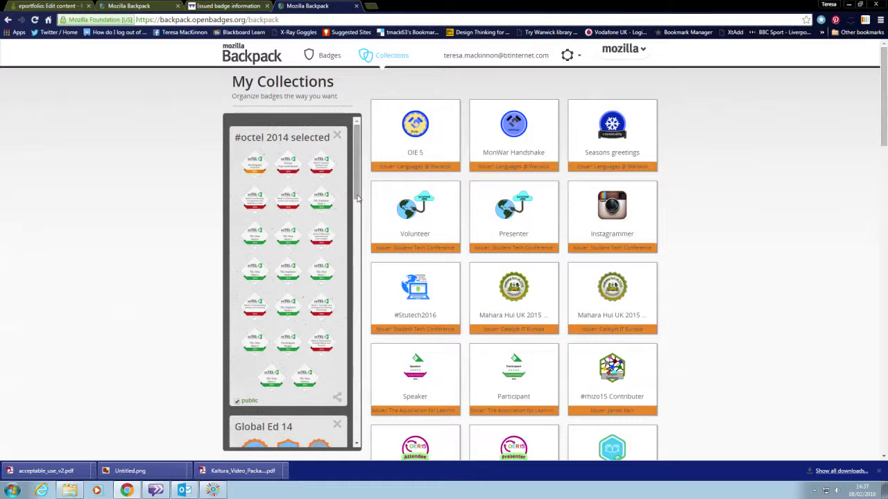
{"action": "left_click_drag", "start_coordinate": [358, 199], "coordinate": [372, 444]}
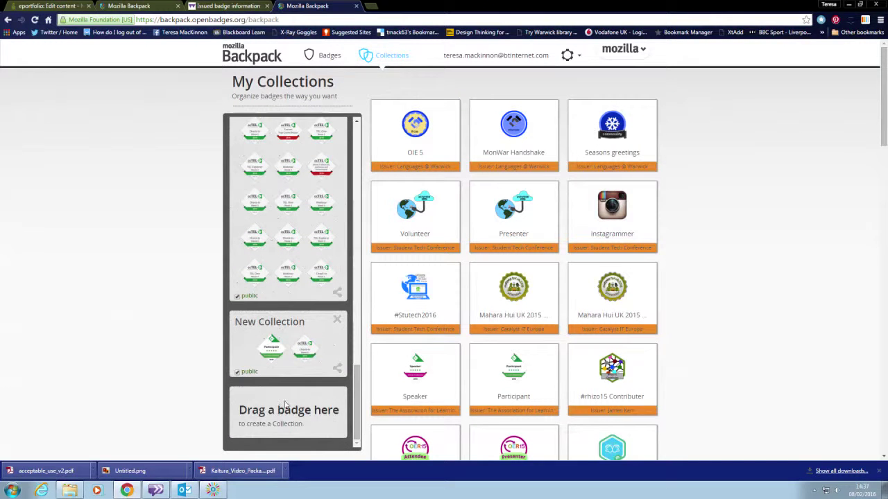
{"action": "scroll", "coordinate": [244, 366], "scroll_direction": "down", "scroll_amount": 1}
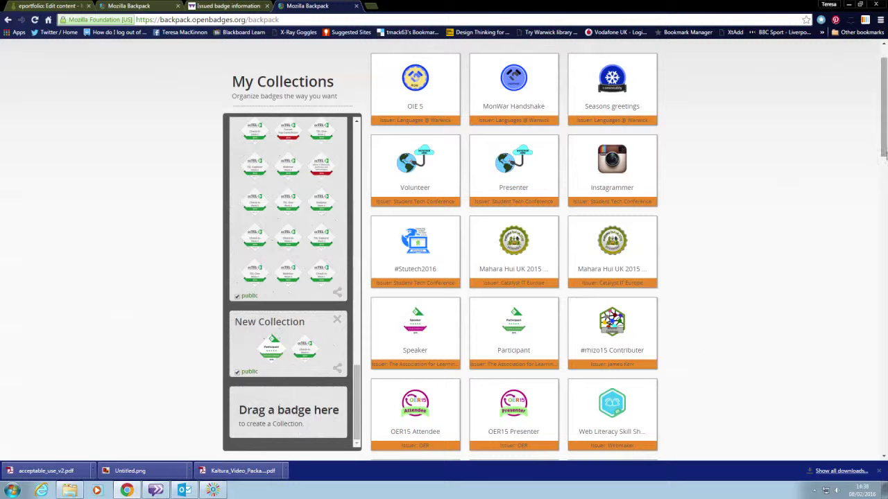
{"action": "scroll", "coordinate": [884, 156], "scroll_direction": "up", "scroll_amount": 1}
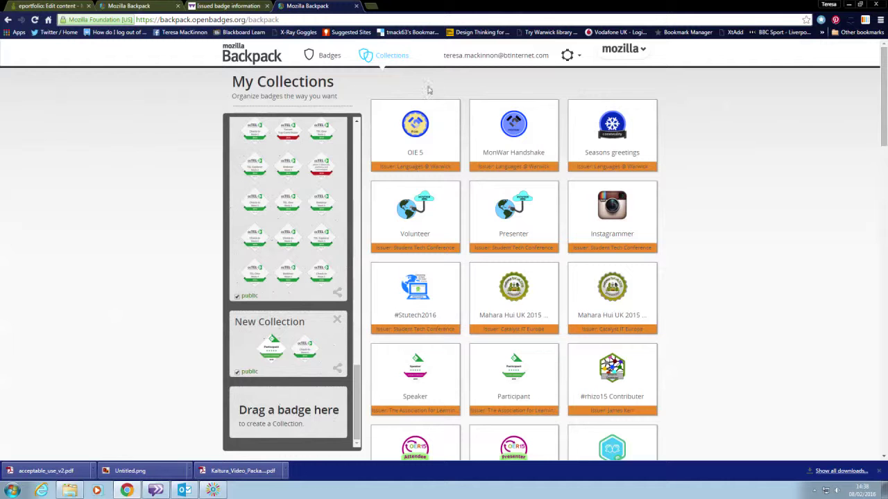
{"action": "left_click_drag", "start_coordinate": [416, 122], "coordinate": [265, 413]}
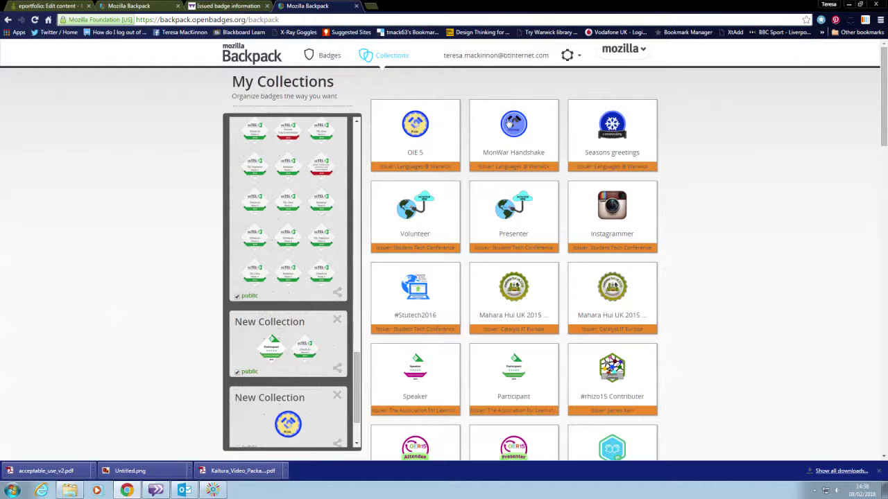
{"action": "left_click_drag", "start_coordinate": [510, 123], "coordinate": [253, 414]}
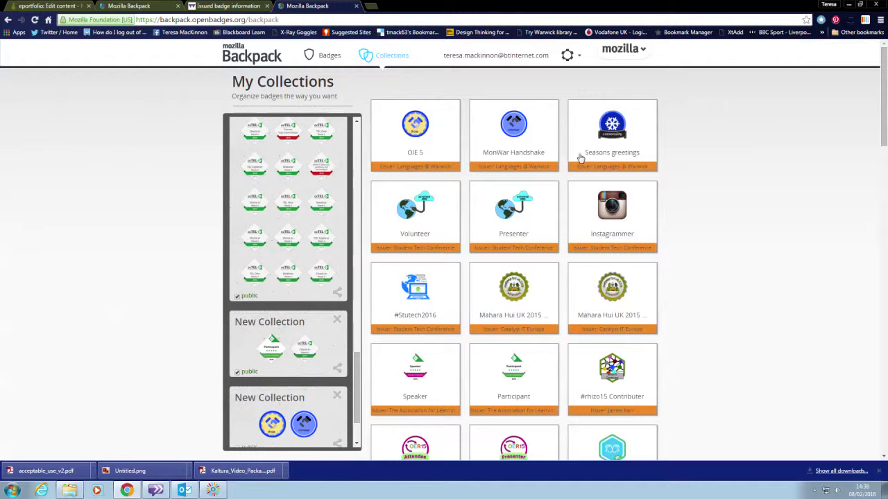
{"action": "left_click_drag", "start_coordinate": [598, 137], "coordinate": [243, 425]}
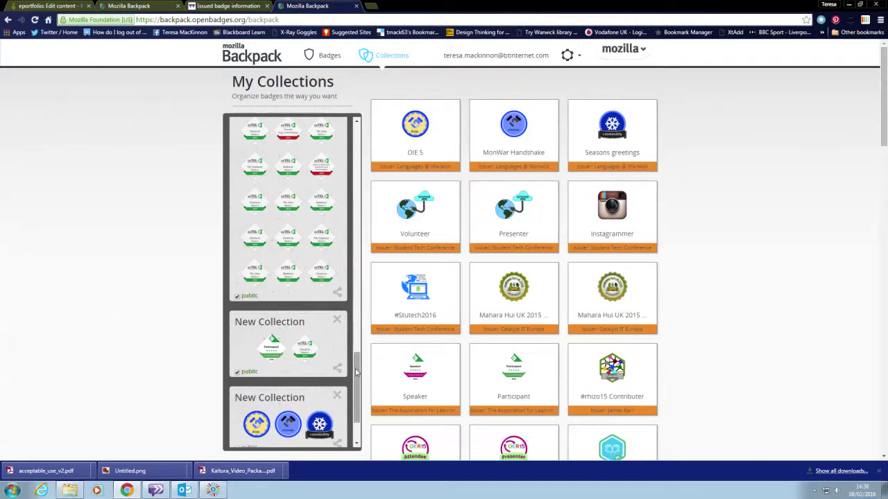
- Retitle the new collection 'Online Intercultural Exchange' and mark it public
{"action": "scroll", "coordinate": [355, 373], "scroll_direction": "down", "scroll_amount": 2}
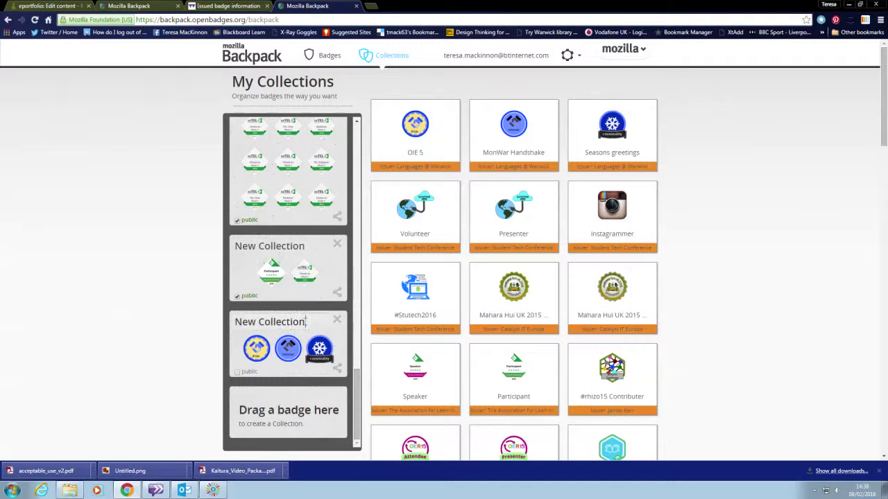
{"action": "left_click", "coordinate": [305, 322]}
{"action": "key", "text": "BackSpace"}
{"action": "key", "text": "BackSpace"}
{"action": "key", "text": "BackSpace"}
{"action": "key", "text": "BackSpace"}
{"action": "key", "text": "BackSpace"}
{"action": "key", "text": "BackSpace"}
{"action": "key", "text": "BackSpace"}
{"action": "key", "text": "BackSpace"}
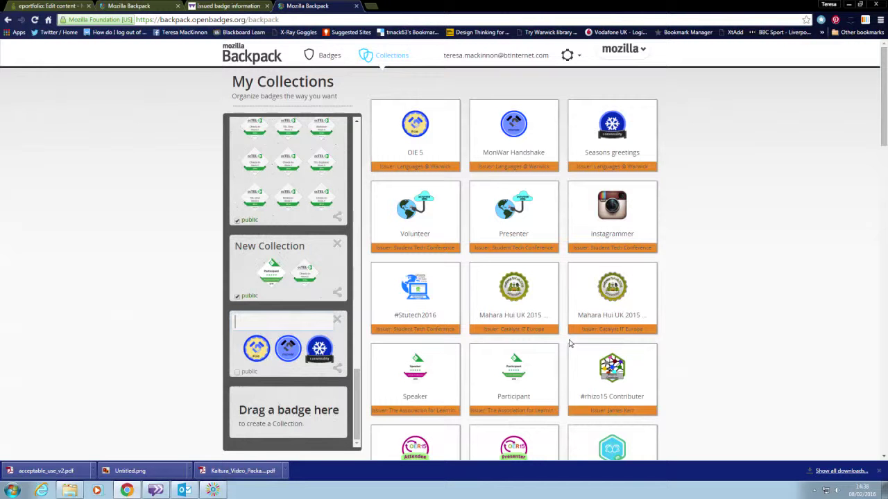
{"action": "type", "text": "Online"}
{"action": "type", "text": " Intercultura"}
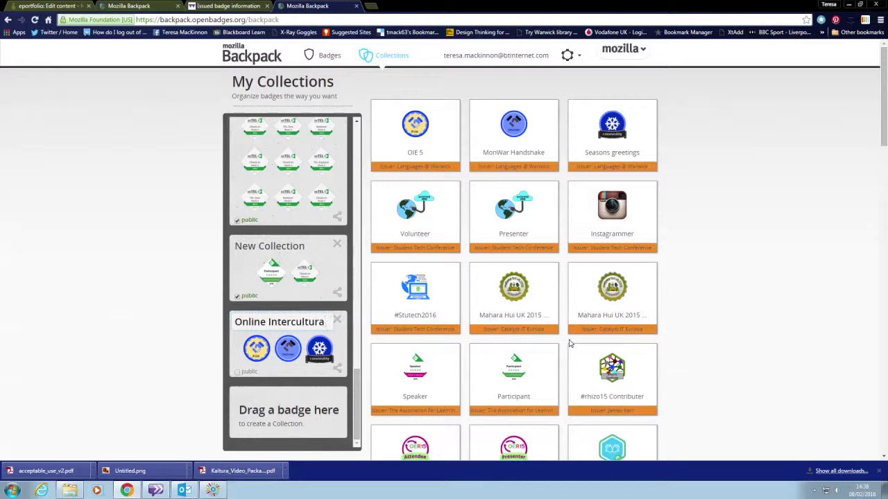
{"action": "type", "text": " Exchange"}
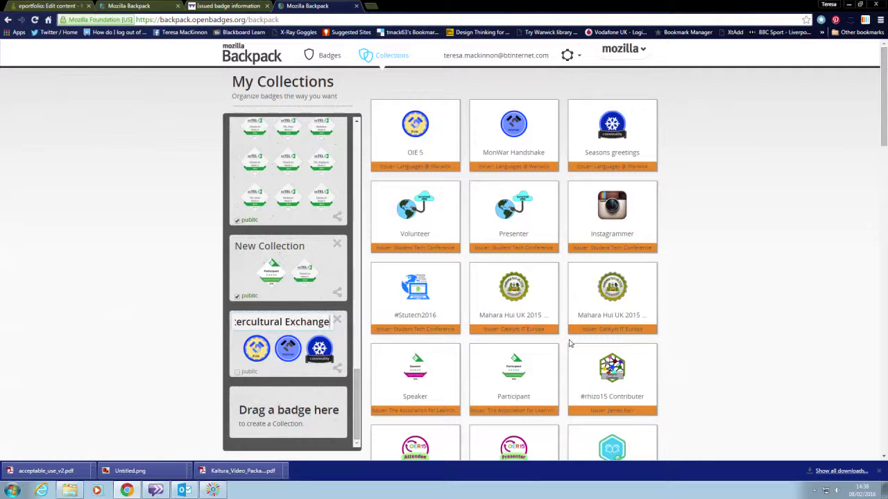
{"action": "left_click", "coordinate": [237, 372]}
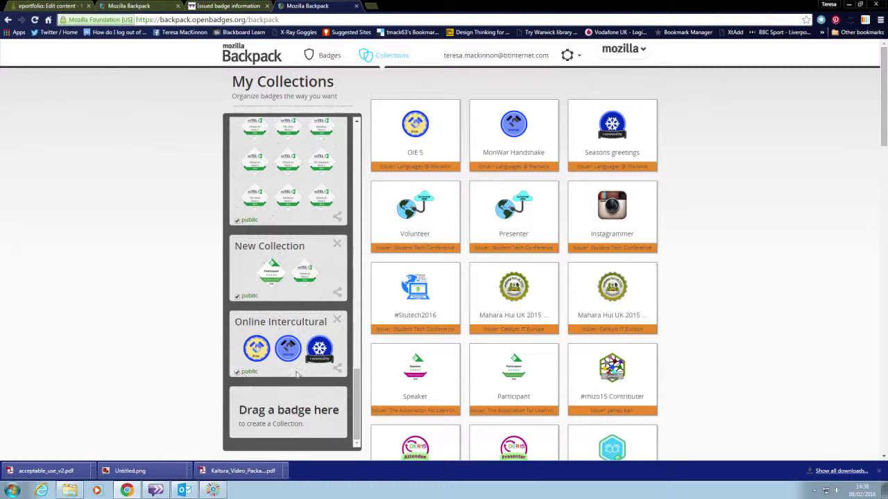
{"action": "left_click", "coordinate": [338, 371]}
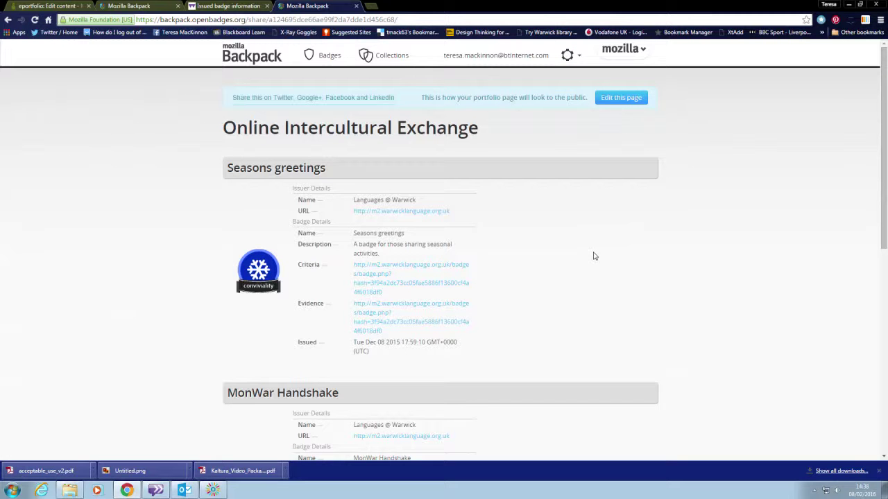
- Start editing the collection's public share page
{"action": "left_click", "coordinate": [609, 102]}
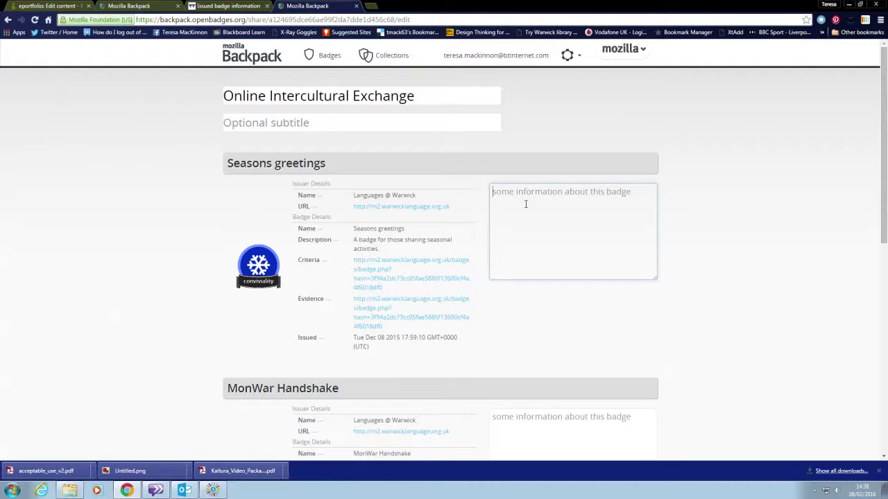
{"action": "scroll", "coordinate": [525, 208], "scroll_direction": "down", "scroll_amount": 2}
{"action": "scroll", "coordinate": [708, 267], "scroll_direction": "down", "scroll_amount": 2}
{"action": "scroll", "coordinate": [707, 267], "scroll_direction": "up", "scroll_amount": 3}
{"action": "scroll", "coordinate": [708, 269], "scroll_direction": "up", "scroll_amount": 2}
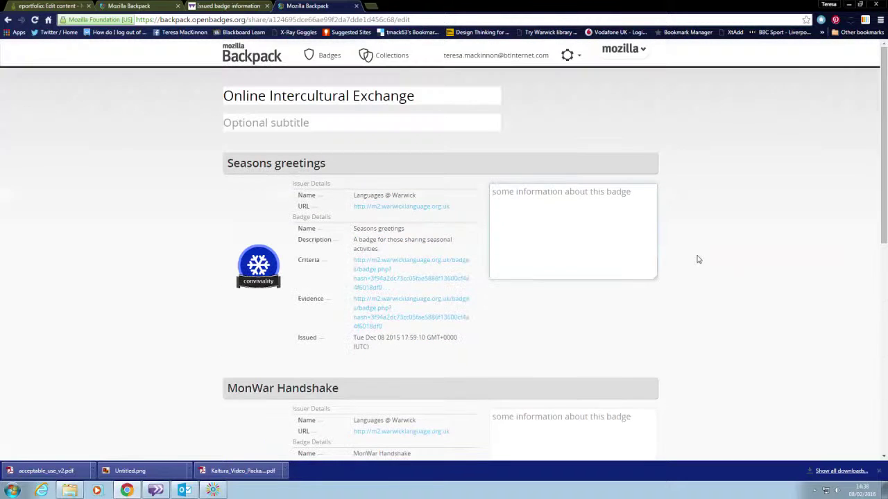
- Enter the subtitle 'Earned during my participation with Clermont Ferrand.' and scroll to the bottom
{"action": "left_click", "coordinate": [311, 124]}
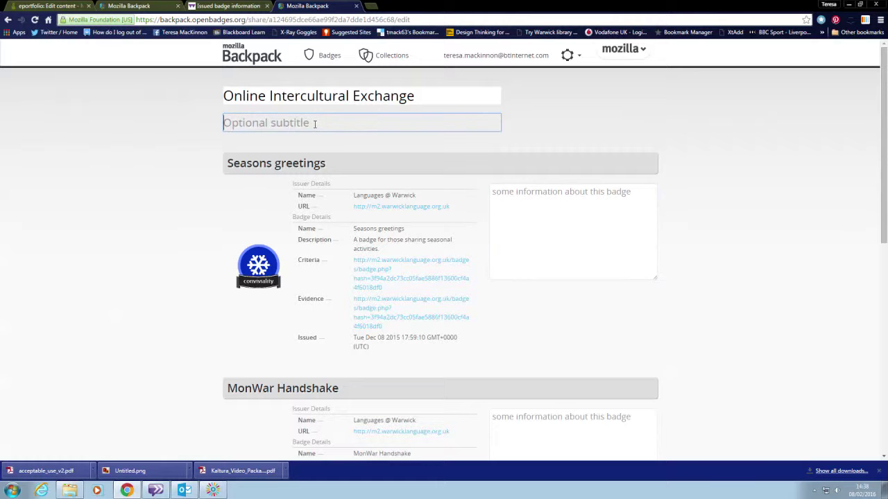
{"action": "type", "text": "Ea"}
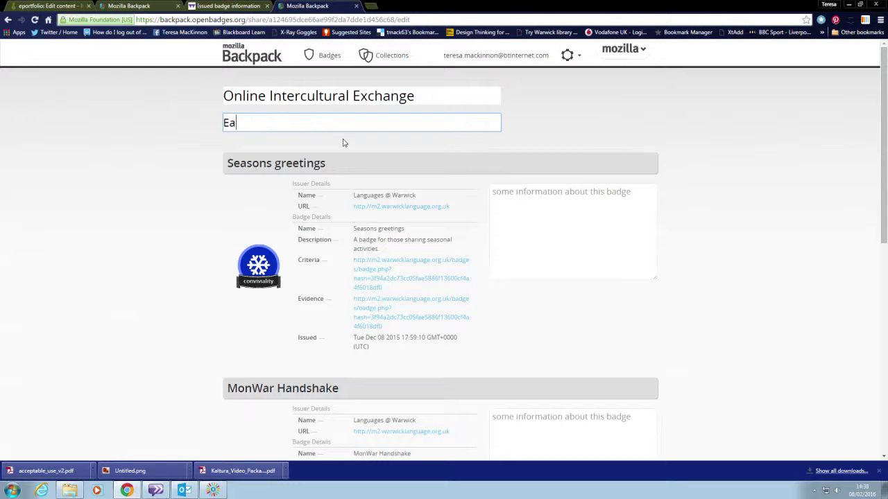
{"action": "type", "text": "rned during m"}
{"action": "type", "text": "y participation with Clermont Ferrnad"}
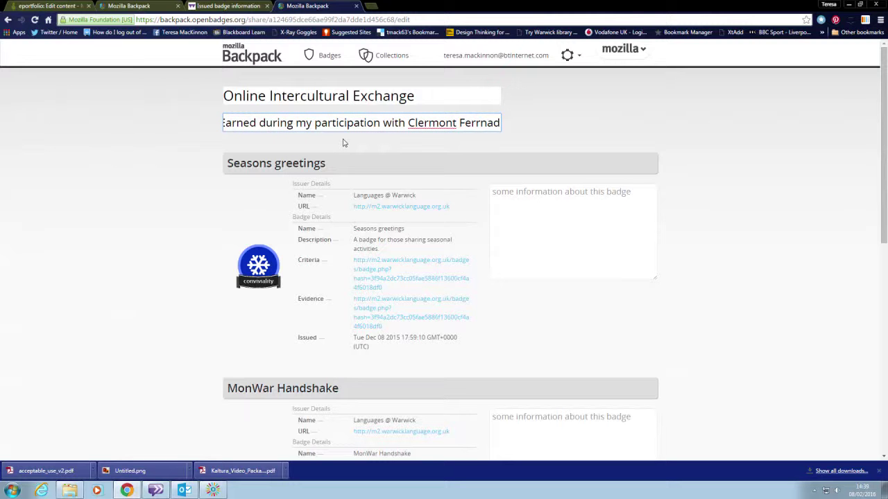
{"action": "key", "text": "BackSpace"}
{"action": "key", "text": "BackSpace"}
{"action": "key", "text": "BackSpace"}
{"action": "type", "text": "and."}
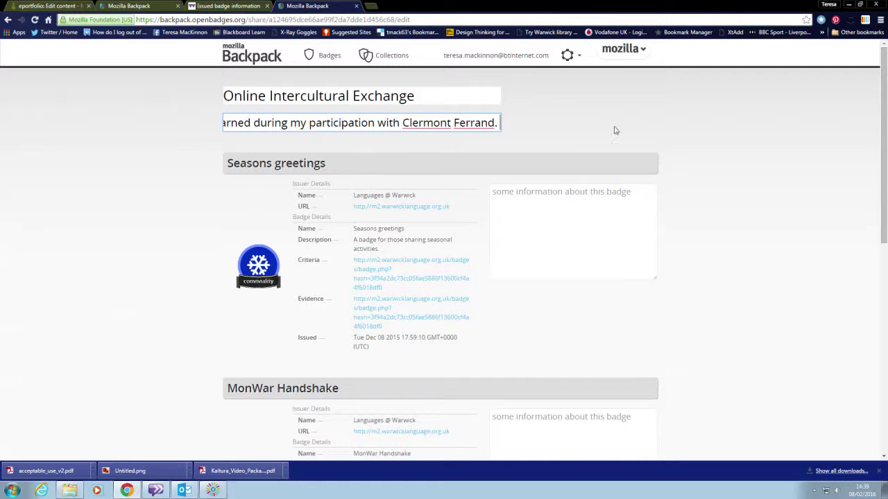
{"action": "left_click", "coordinate": [611, 124]}
{"action": "scroll", "coordinate": [534, 159], "scroll_direction": "down", "scroll_amount": 2}
{"action": "scroll", "coordinate": [505, 178], "scroll_direction": "down", "scroll_amount": 2}
{"action": "scroll", "coordinate": [502, 188], "scroll_direction": "down", "scroll_amount": 2}
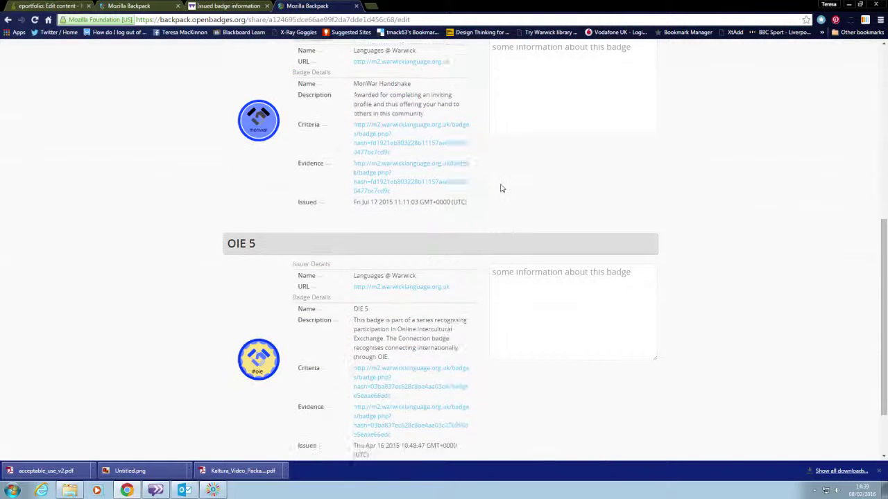
{"action": "scroll", "coordinate": [502, 188], "scroll_direction": "down", "scroll_amount": 1}
{"action": "left_click", "coordinate": [510, 201]}
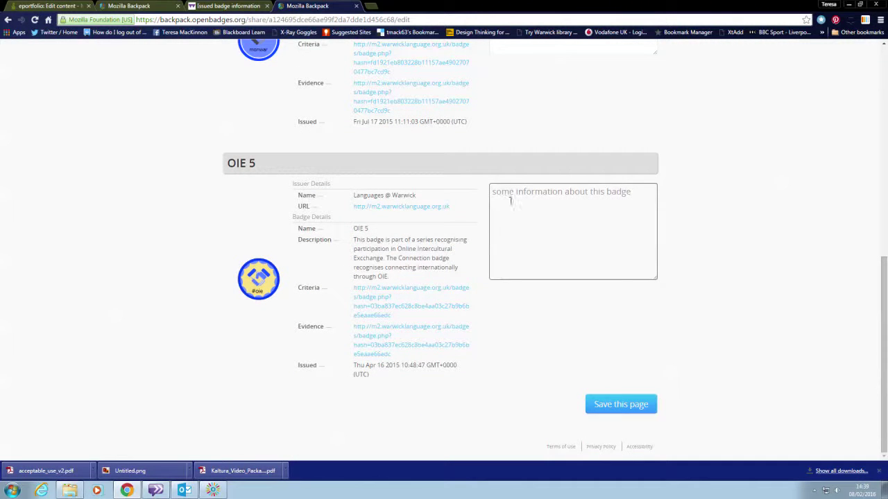
- Save the collection page and copy its public web address from the address bar
{"action": "left_click", "coordinate": [618, 405]}
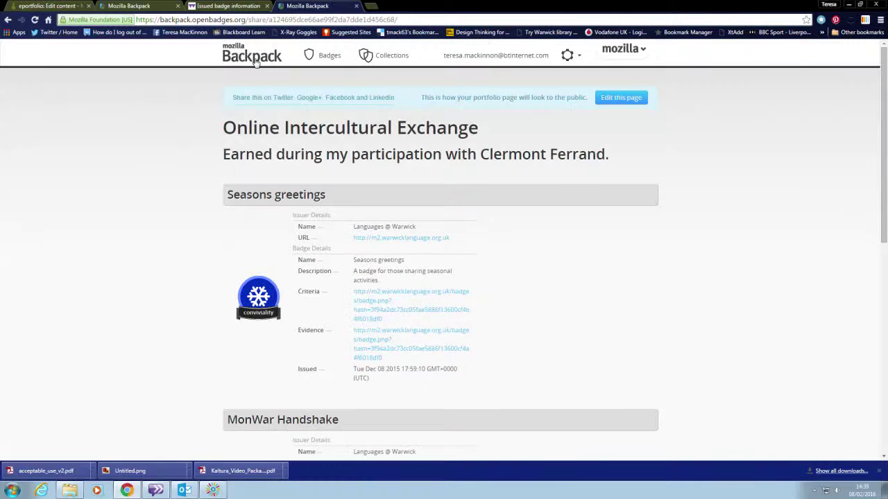
{"action": "left_click", "coordinate": [285, 19]}
{"action": "right_click", "coordinate": [286, 19]}
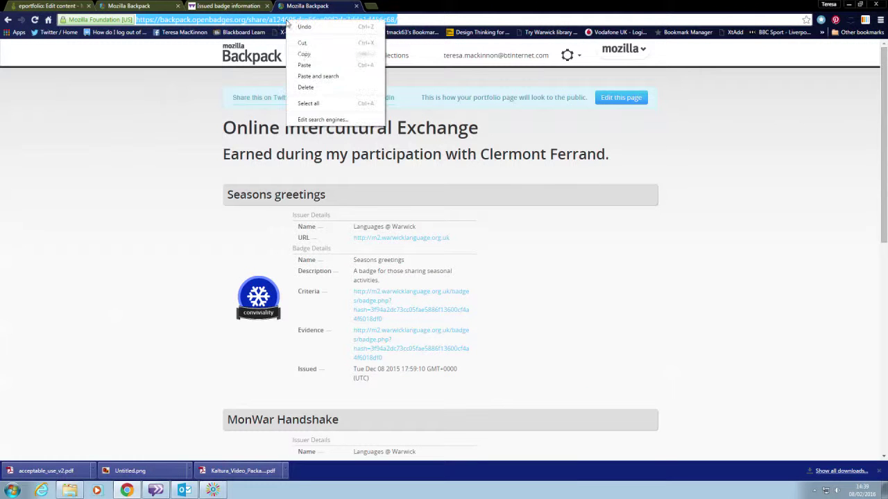
{"action": "left_click", "coordinate": [298, 51]}
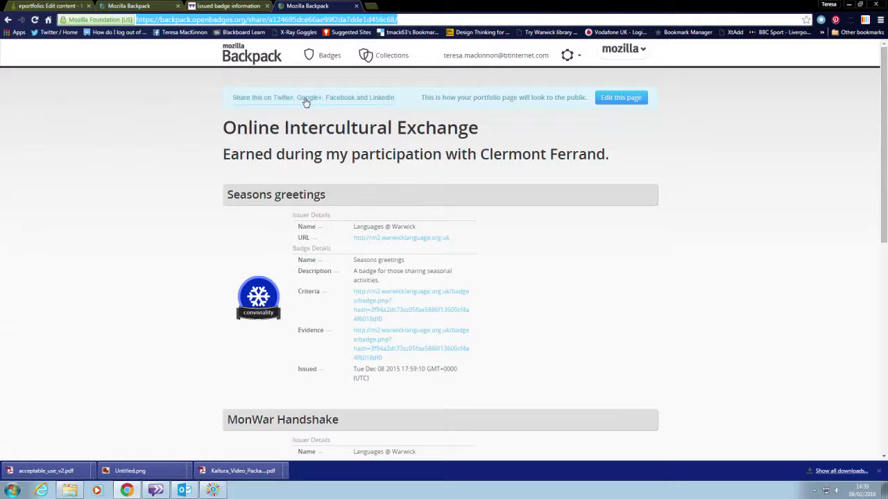
{"action": "left_click", "coordinate": [348, 101]}
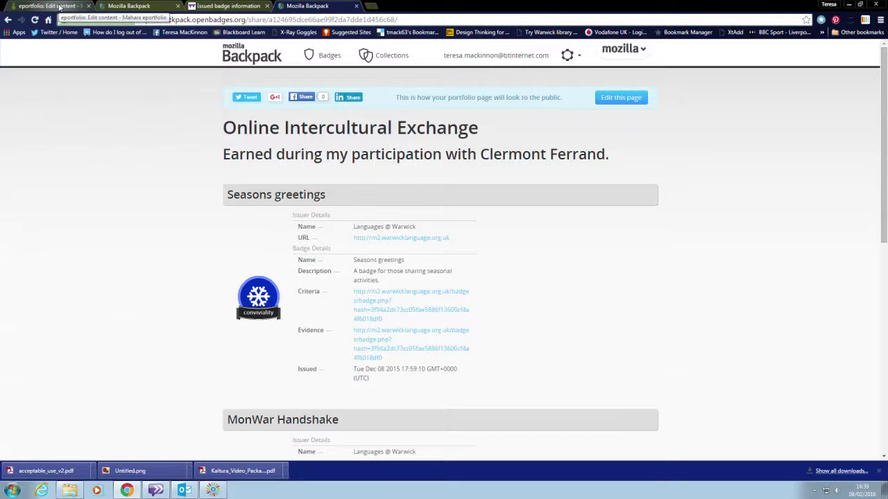
- Back in the Mahara editor, close the leftover Source code and Text: Configure dialogs
{"action": "left_click", "coordinate": [59, 7]}
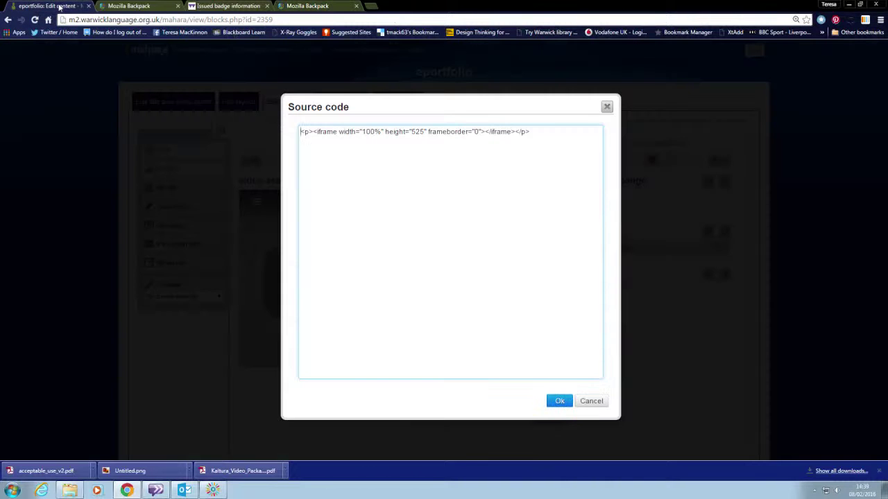
{"action": "left_click", "coordinate": [608, 110]}
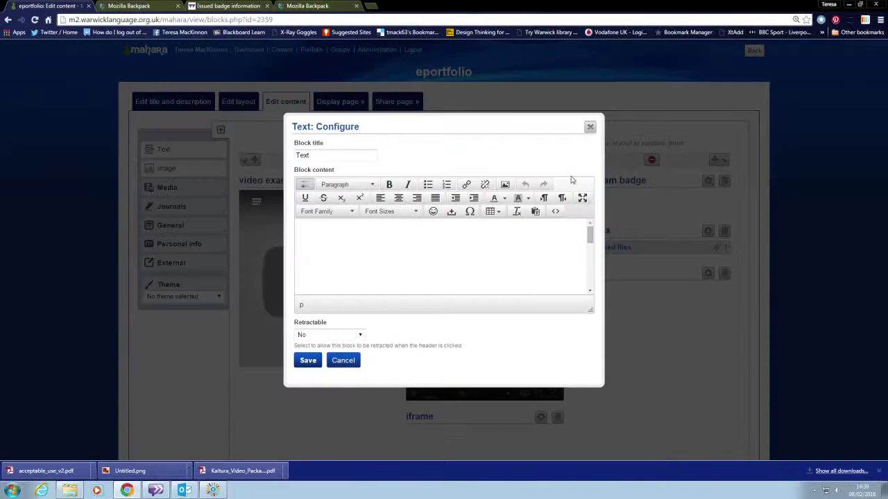
{"action": "left_click", "coordinate": [590, 128]}
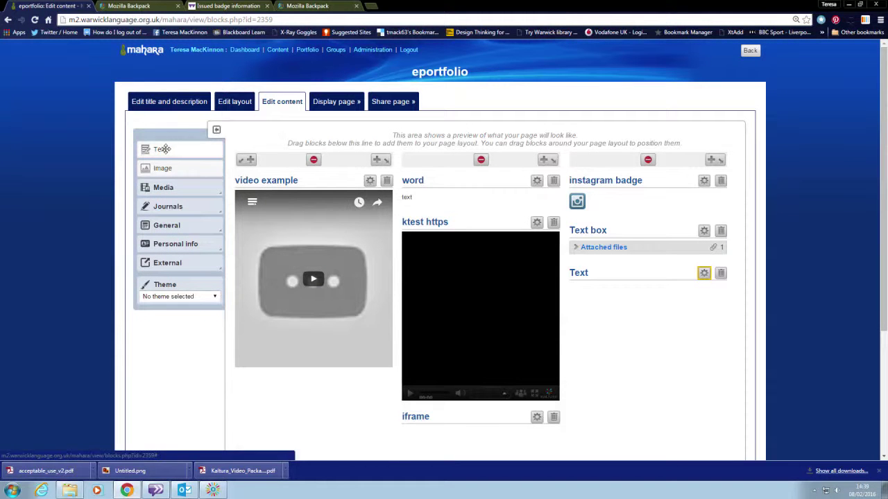
- Drag a new Text block into the right column and title it 'My open badges in EWC'
{"action": "mouse_move", "coordinate": [159, 149]}
{"action": "left_mouse_down"}
{"action": "mouse_move", "coordinate": [626, 350]}
{"action": "mouse_move", "coordinate": [612, 279]}
{"action": "left_mouse_up"}
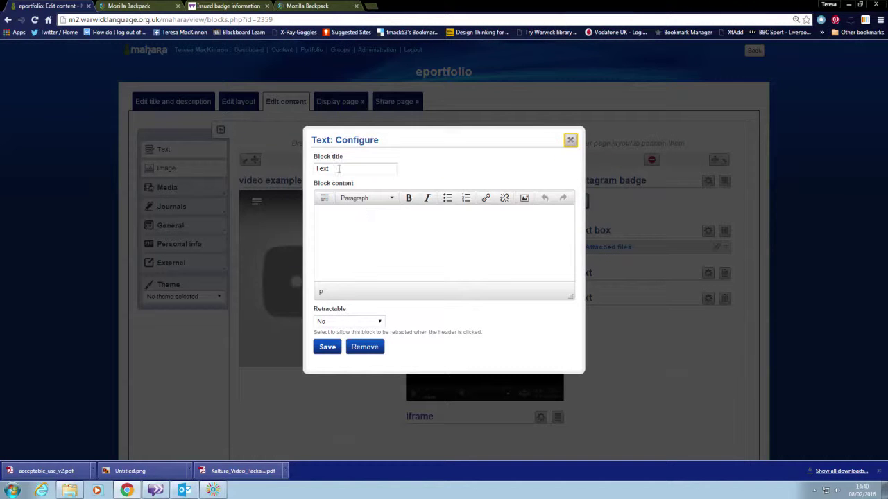
{"action": "left_click", "coordinate": [338, 169]}
{"action": "key", "text": "BackSpace"}
{"action": "key", "text": "BackSpace"}
{"action": "key", "text": "BackSpace"}
{"action": "type", "text": "My open badges in EWC"}
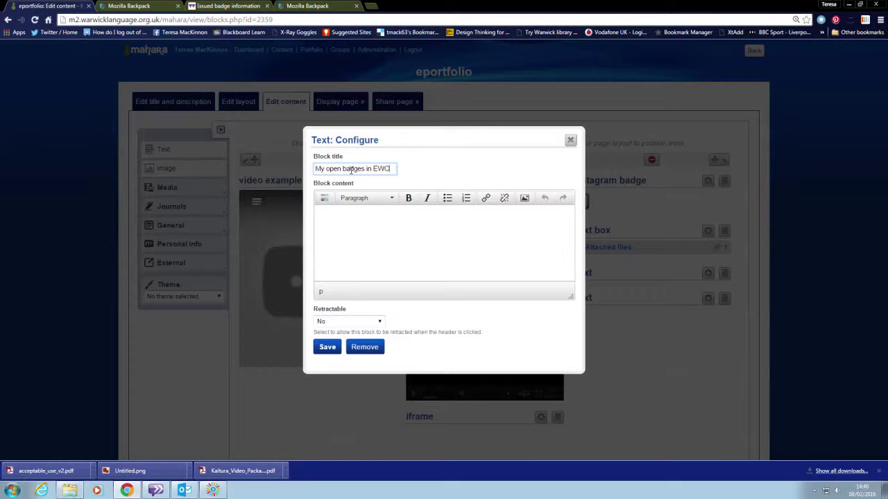
- Write 'During the virtual exchange I earned these badges.', linking the final phrase to the Backpack collection in a new window
{"action": "left_click", "coordinate": [324, 199]}
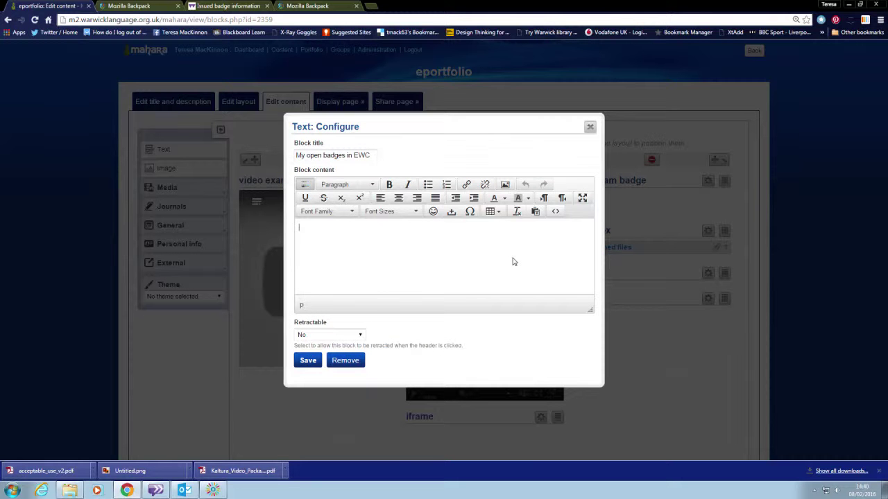
{"action": "type", "text": "D"}
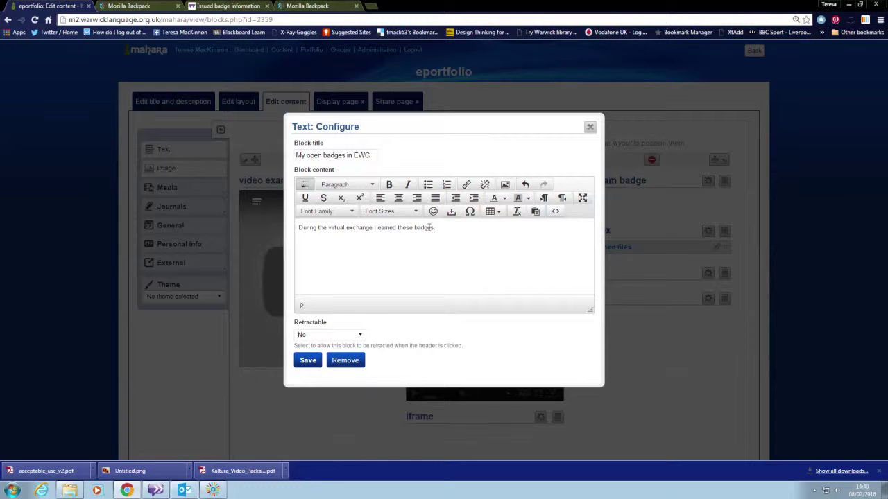
{"action": "left_click_drag", "start_coordinate": [435, 228], "coordinate": [375, 229]}
{"action": "left_click", "coordinate": [465, 186]}
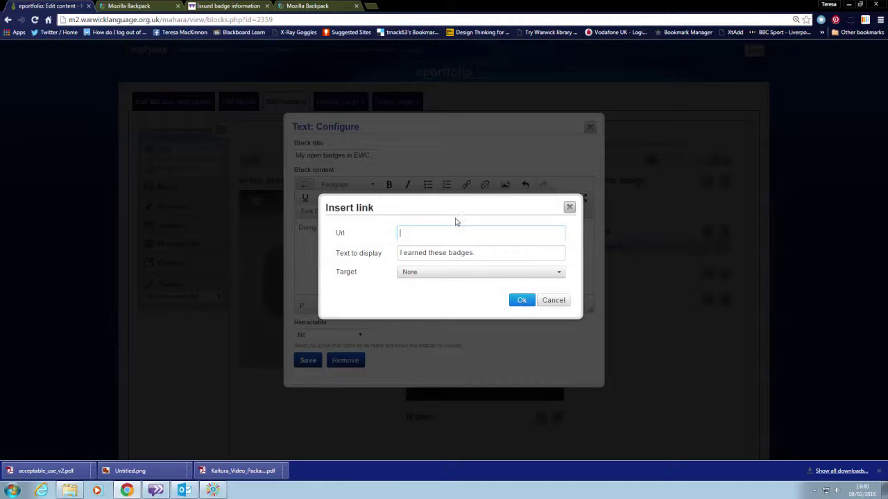
{"action": "key", "text": "ctrl+v"}
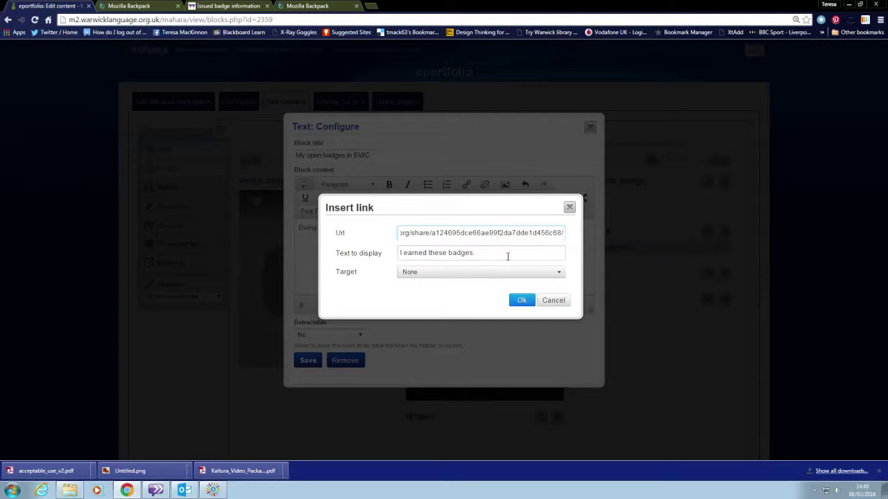
{"action": "left_click", "coordinate": [430, 278]}
{"action": "left_click", "coordinate": [427, 304]}
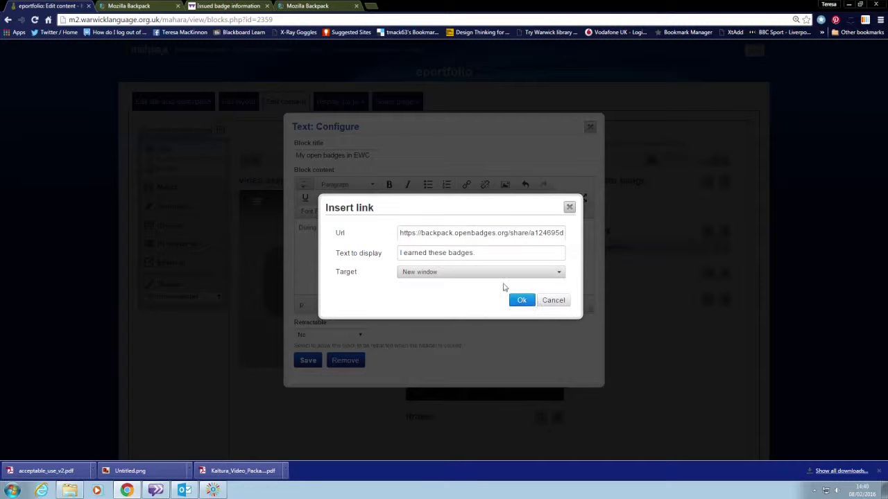
{"action": "left_click", "coordinate": [521, 301]}
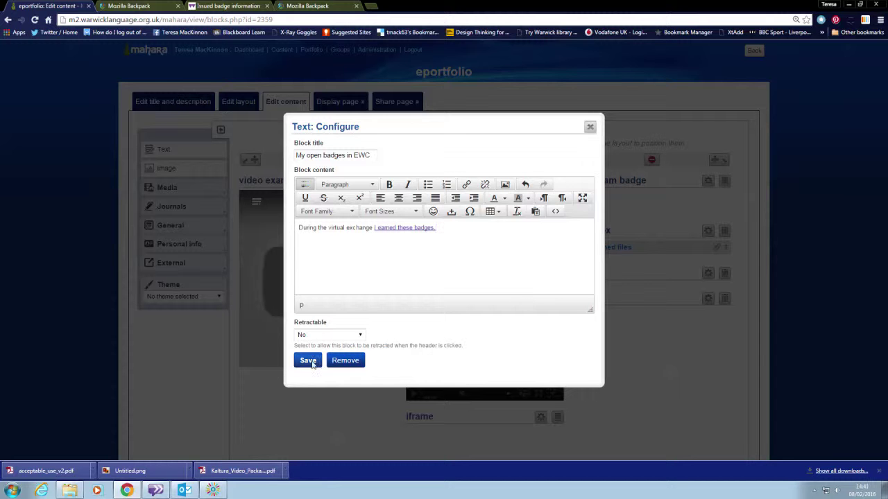
- Save the text block, click Done on the page editor, and open the eportfolio page for viewing
{"action": "left_click", "coordinate": [309, 361]}
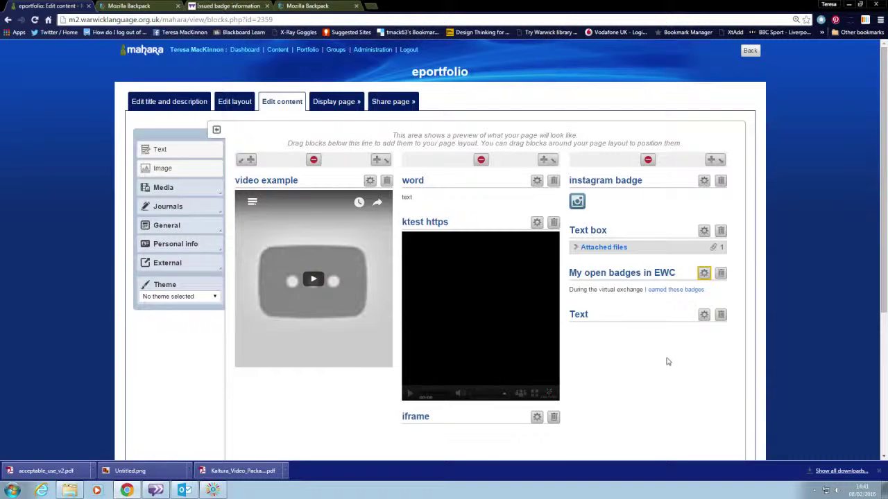
{"action": "scroll", "coordinate": [666, 359], "scroll_direction": "down", "scroll_amount": 3}
{"action": "scroll", "coordinate": [620, 359], "scroll_direction": "down", "scroll_amount": 2}
{"action": "left_click", "coordinate": [448, 406]}
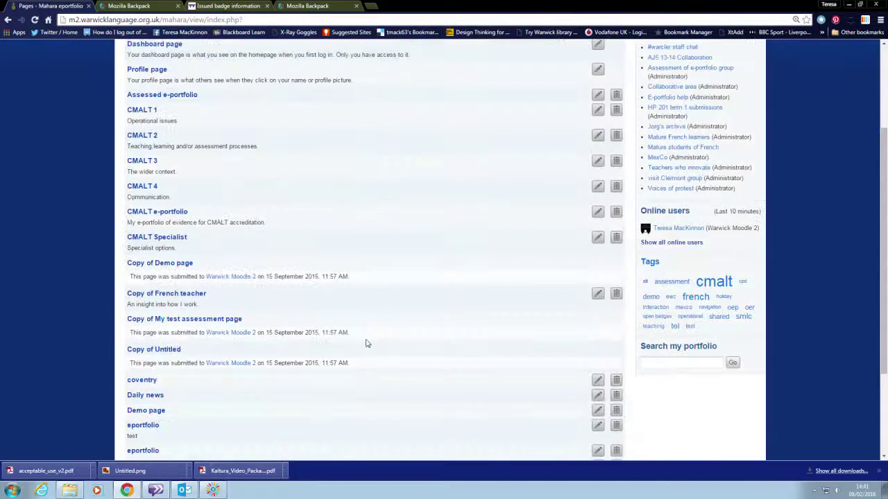
{"action": "scroll", "coordinate": [341, 363], "scroll_direction": "down", "scroll_amount": 3}
{"action": "left_click", "coordinate": [143, 332]}
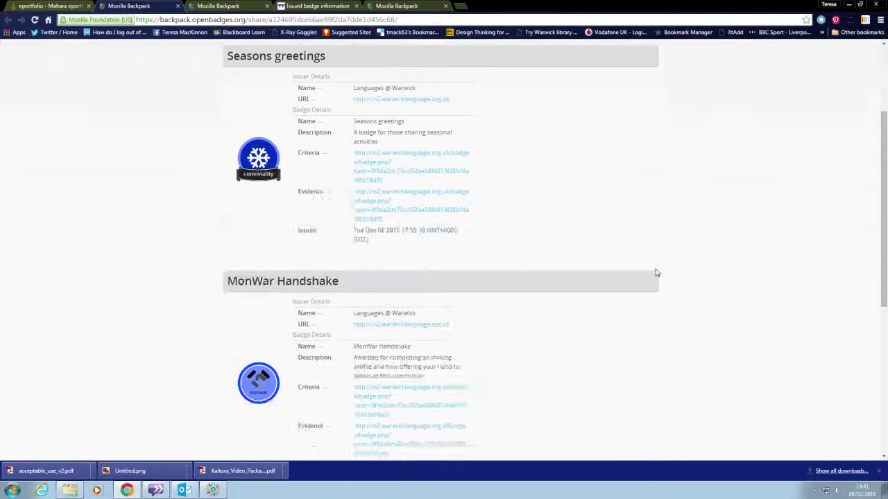
{"action": "scroll", "coordinate": [655, 273], "scroll_direction": "down", "scroll_amount": 3}
{"action": "scroll", "coordinate": [658, 272], "scroll_direction": "down", "scroll_amount": 2}
{"action": "scroll", "coordinate": [660, 274], "scroll_direction": "up", "scroll_amount": 1}
{"action": "scroll", "coordinate": [665, 279], "scroll_direction": "up", "scroll_amount": 1}
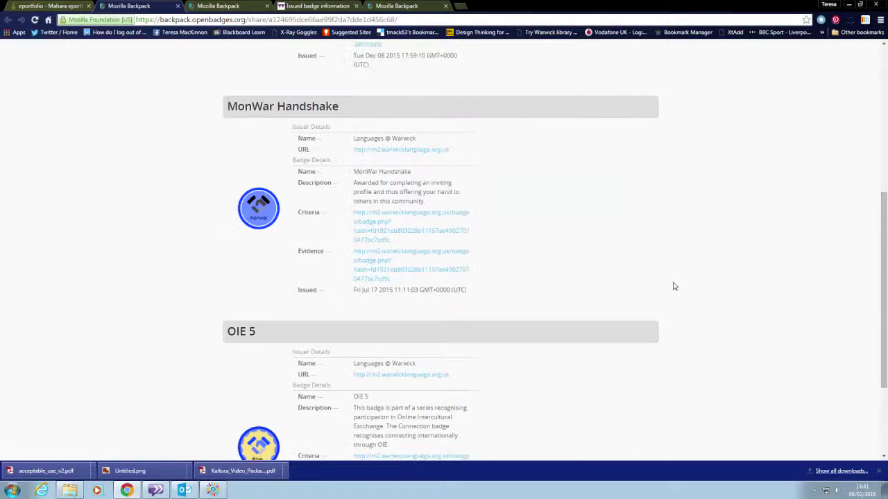
{"action": "scroll", "coordinate": [672, 285], "scroll_direction": "up", "scroll_amount": 3}
{"action": "scroll", "coordinate": [673, 286], "scroll_direction": "up", "scroll_amount": 1}
{"action": "scroll", "coordinate": [673, 286], "scroll_direction": "up", "scroll_amount": 2}
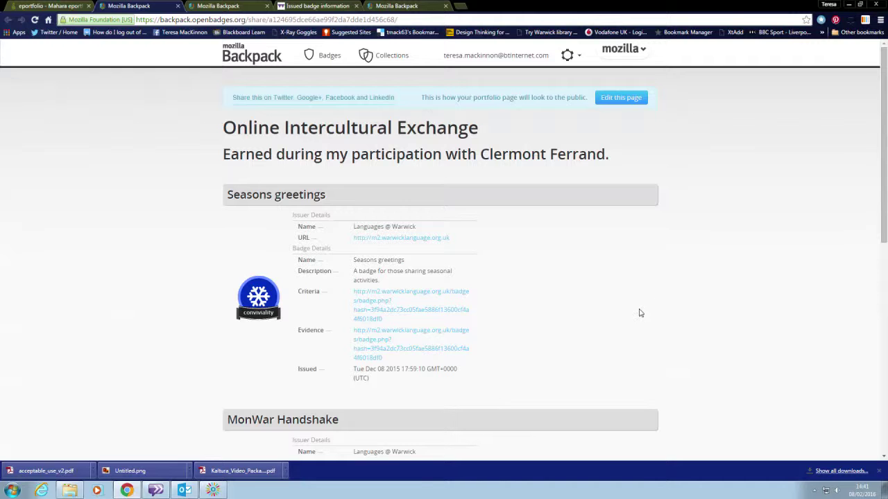
{"action": "scroll", "coordinate": [639, 313], "scroll_direction": "down", "scroll_amount": 3}
{"action": "scroll", "coordinate": [637, 307], "scroll_direction": "down", "scroll_amount": 3}
{"action": "scroll", "coordinate": [636, 307], "scroll_direction": "up", "scroll_amount": 3}
{"action": "scroll", "coordinate": [643, 307], "scroll_direction": "up", "scroll_amount": 3}
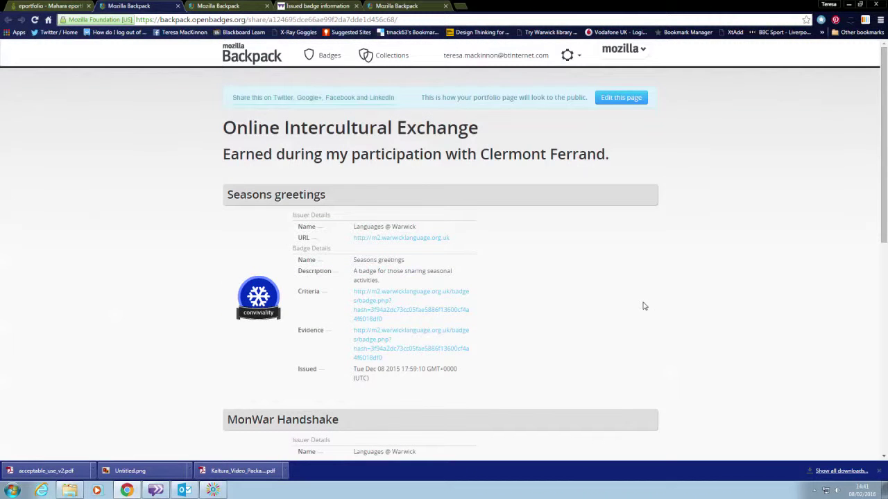